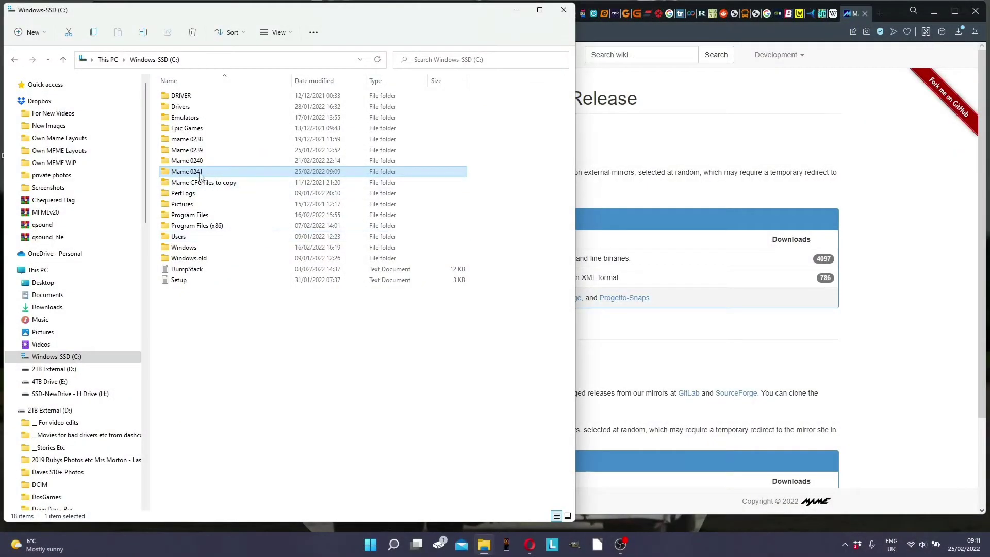
Launch mame from the Mame 0241 folder and search its machine list for "mr do"
{"action": "double_click", "coordinate": [201, 175]}
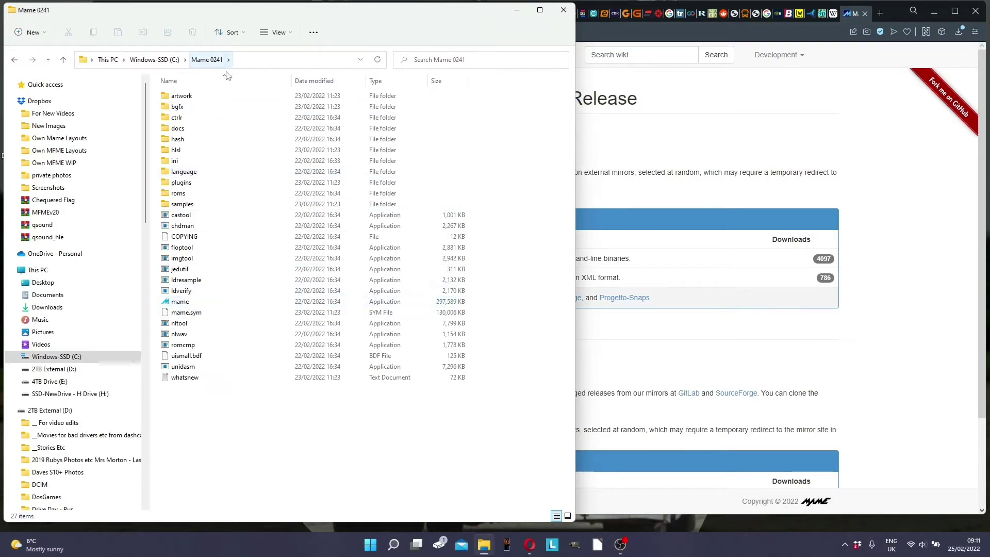
{"action": "left_click", "coordinate": [199, 306]}
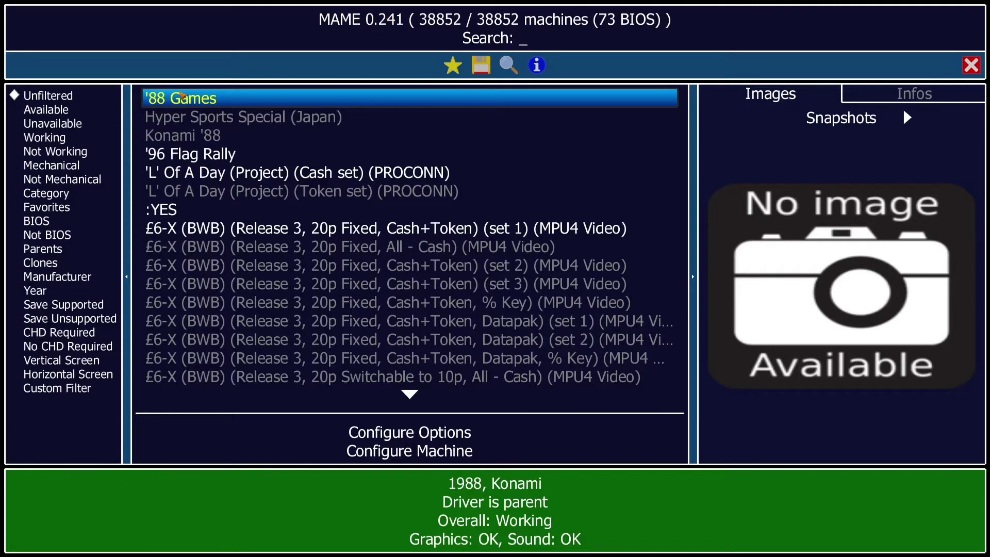
{"action": "type", "text": "mr do"}
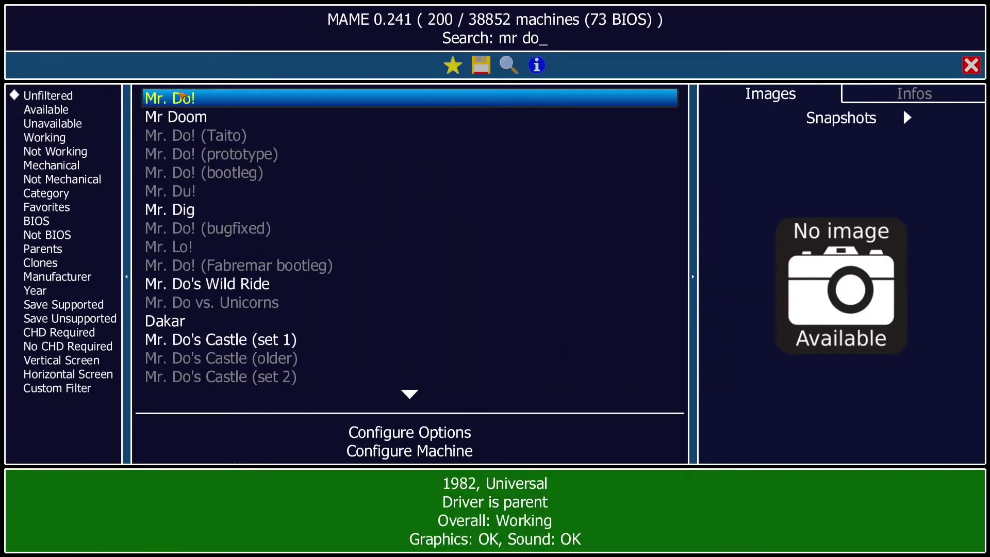
Try to start Mr. Do! and exit MAME
{"action": "key", "text": "Return"}
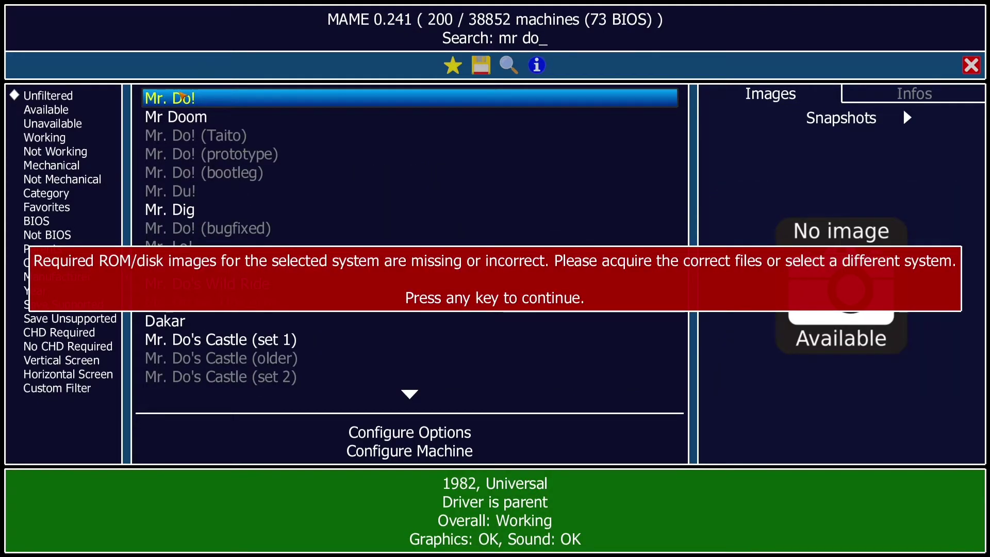
{"action": "key", "text": "Escape"}
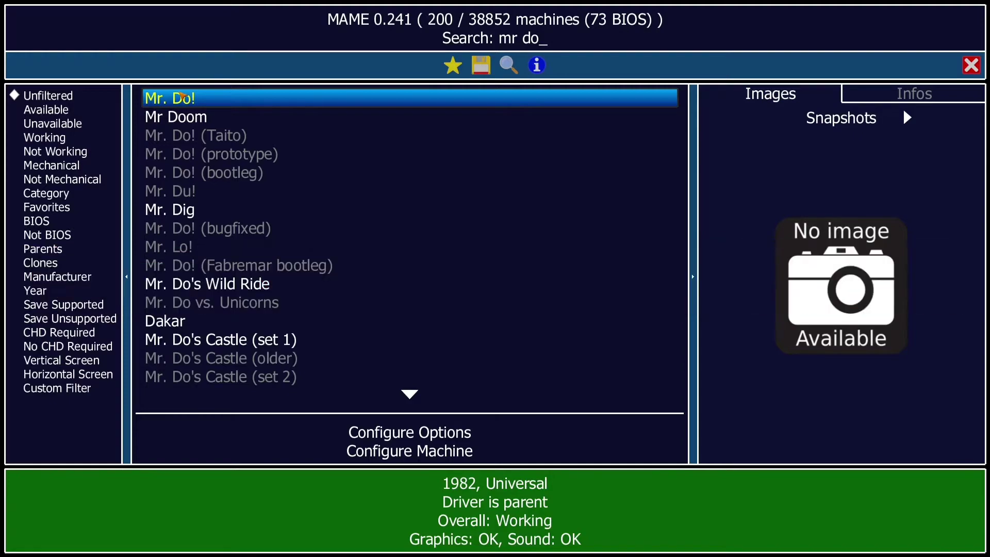
{"action": "key", "text": "Escape"}
{"action": "key", "text": "Escape"}
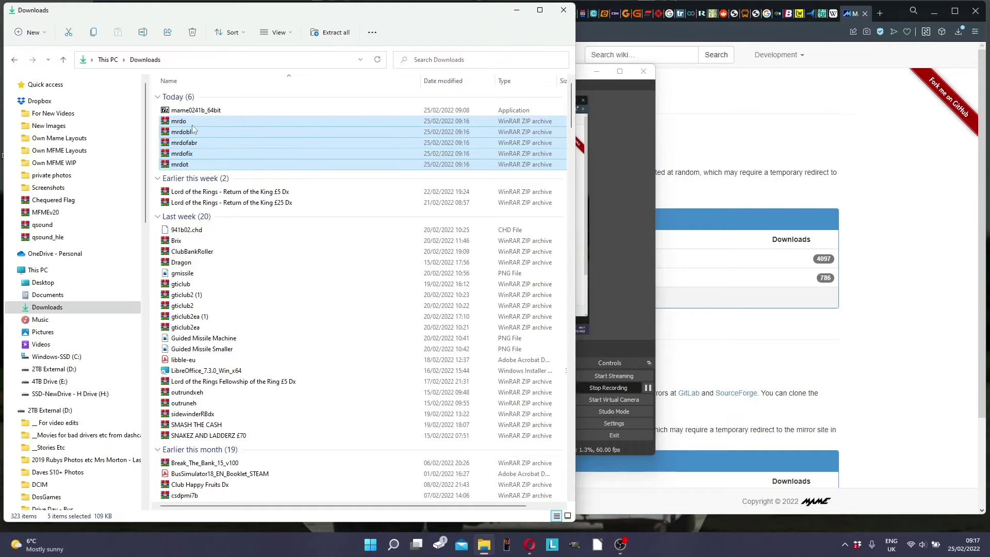
Copy the mrdo, mrdobl, mrdofabr, mrdofix and mrdot archives from Downloads into MAME-0225 NEW ROMS on 4TB Drive (E:)
{"action": "key", "text": "ctrl+c"}
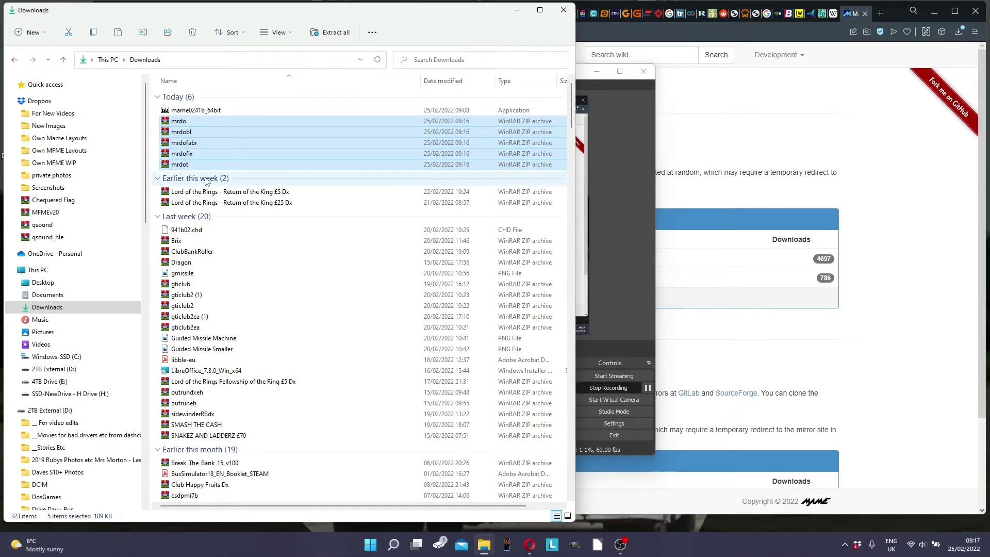
{"action": "left_click", "coordinate": [43, 394]}
{"action": "left_click", "coordinate": [49, 382]}
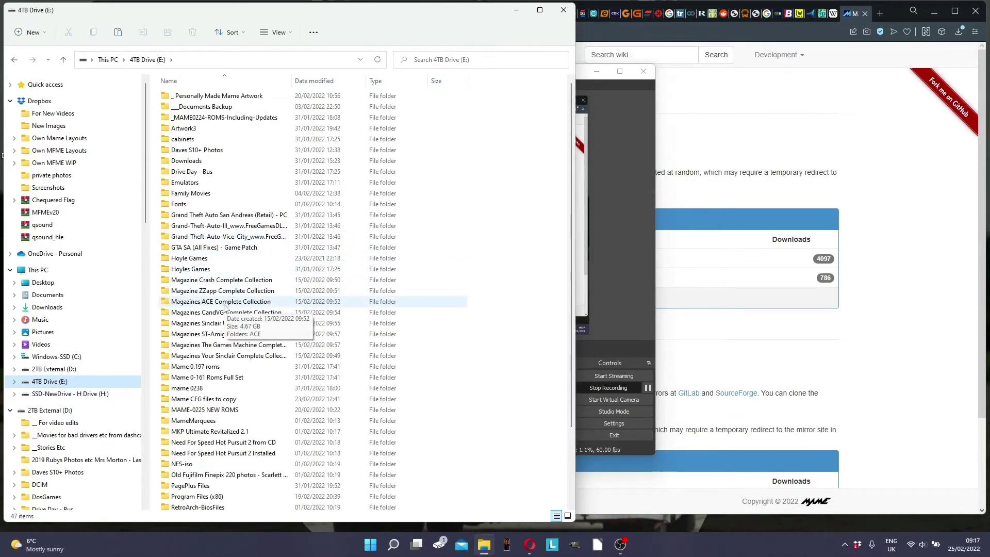
{"action": "double_click", "coordinate": [229, 410]}
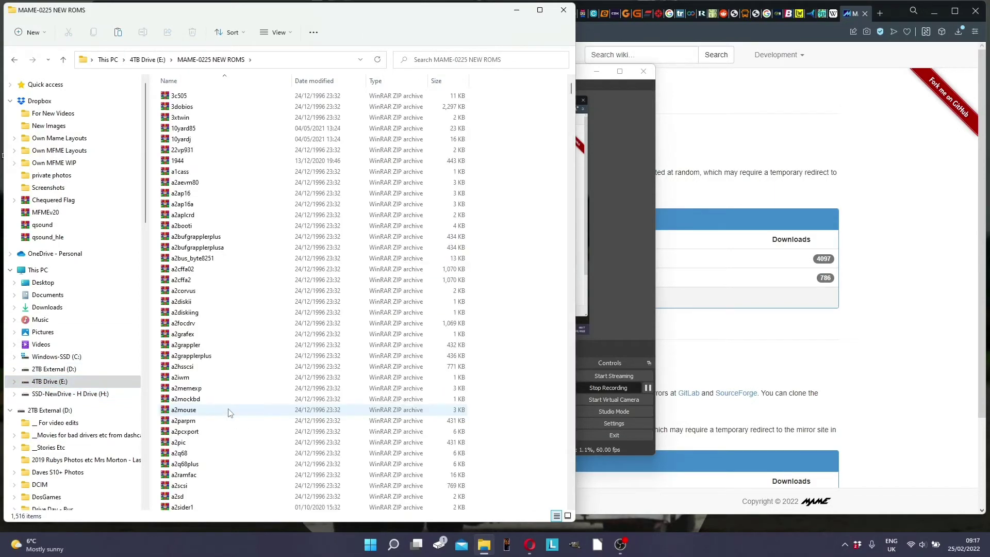
{"action": "key", "text": "ctrl+v"}
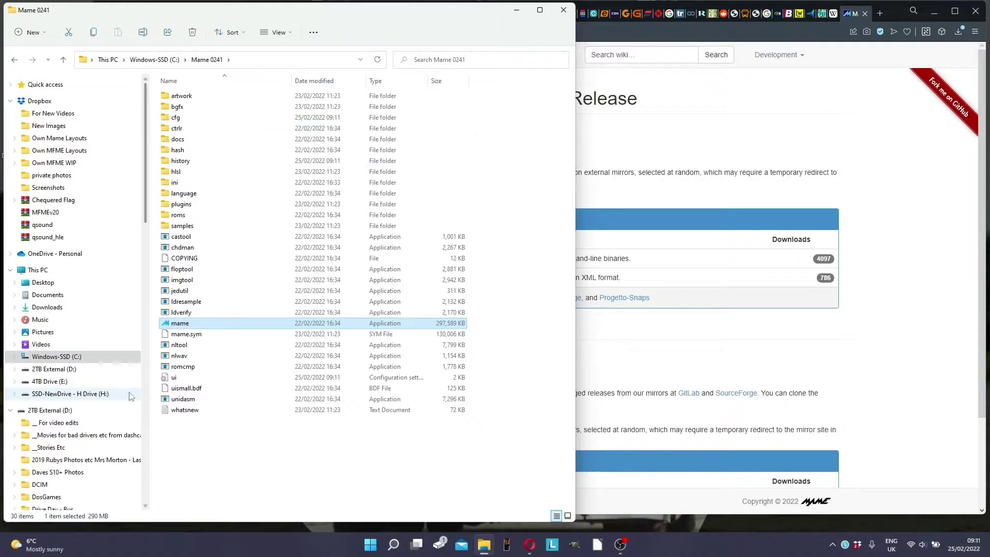
Copy all four files from Mame CFG files to copy on C: into the Mame 0241 cfg folder, replacing default.cfg
{"action": "left_click", "coordinate": [151, 61]}
{"action": "left_click_drag", "start_coordinate": [205, 140], "coordinate": [166, 98]}
{"action": "key", "text": "ctrl+c"}
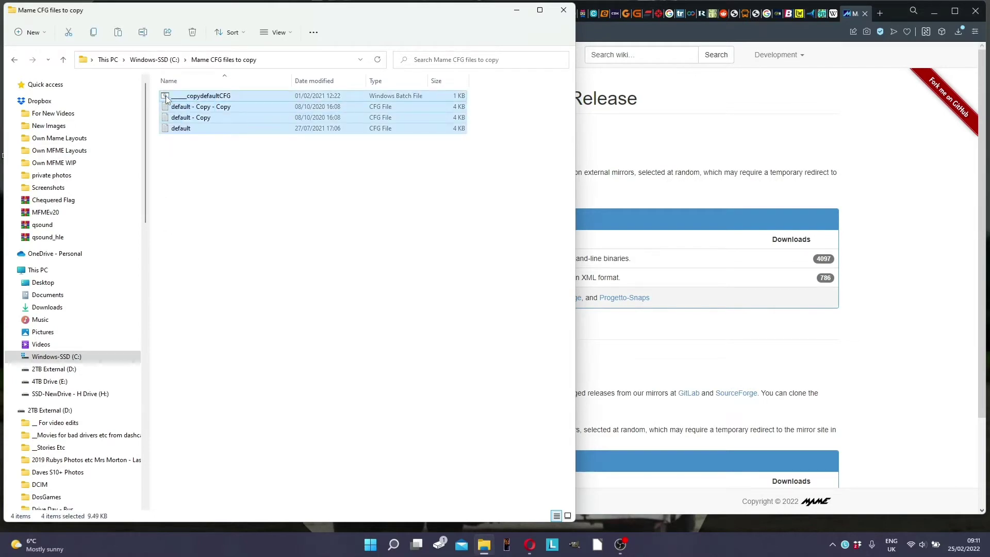
{"action": "left_click", "coordinate": [155, 60]}
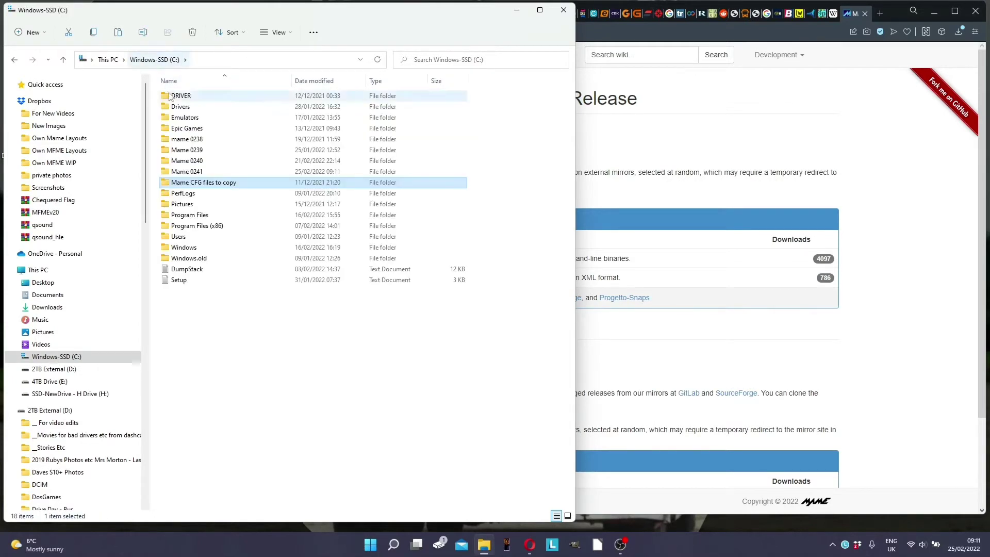
{"action": "double_click", "coordinate": [201, 173]}
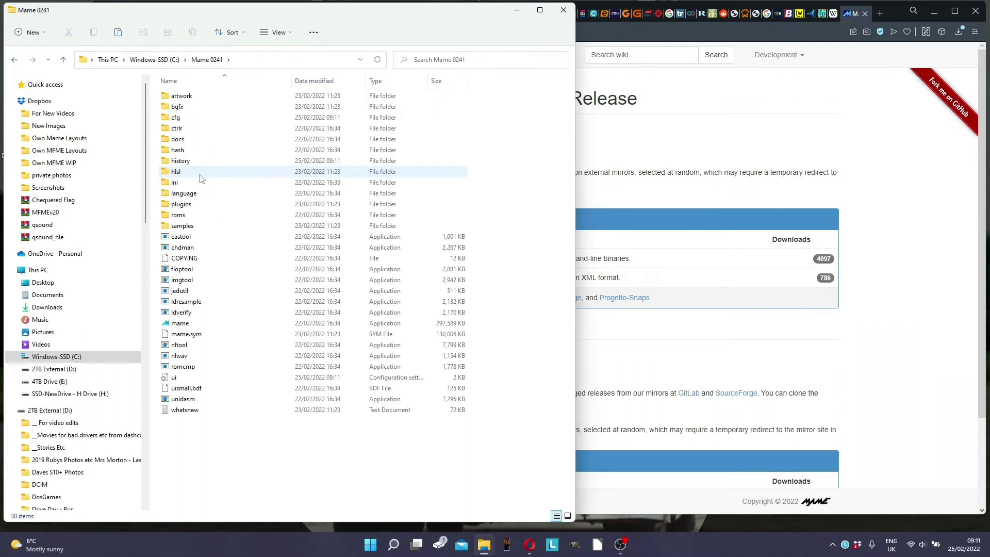
{"action": "double_click", "coordinate": [189, 120]}
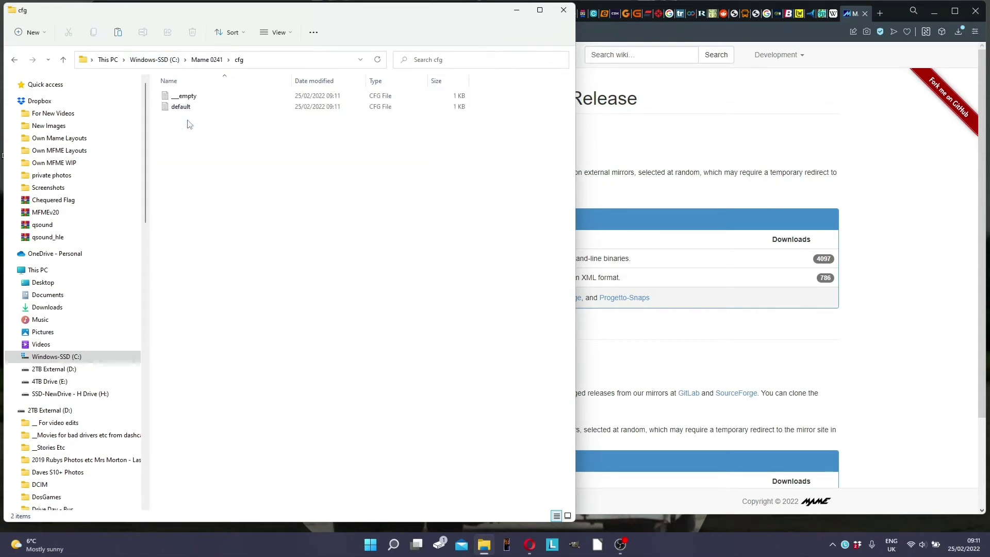
{"action": "key", "text": "ctrl+v"}
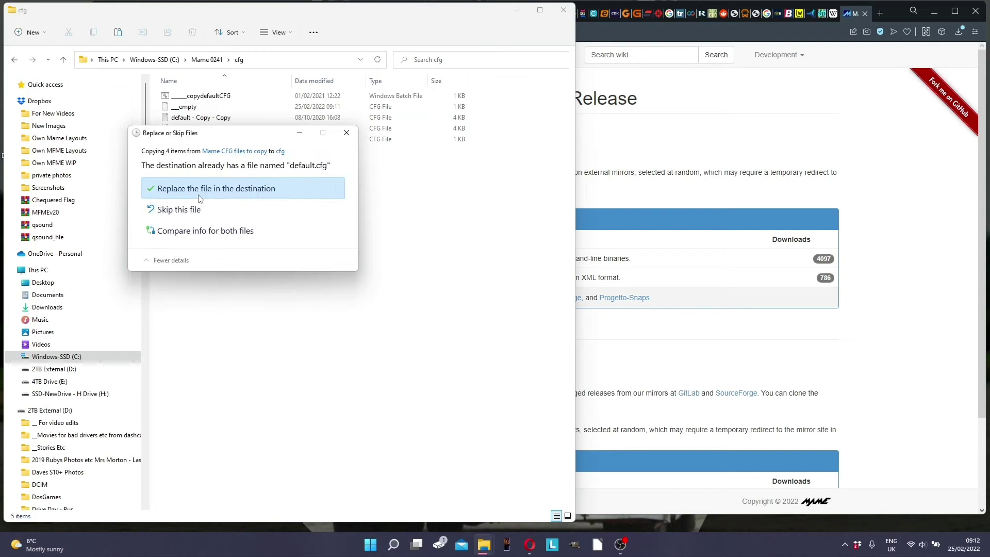
{"action": "left_click", "coordinate": [201, 196]}
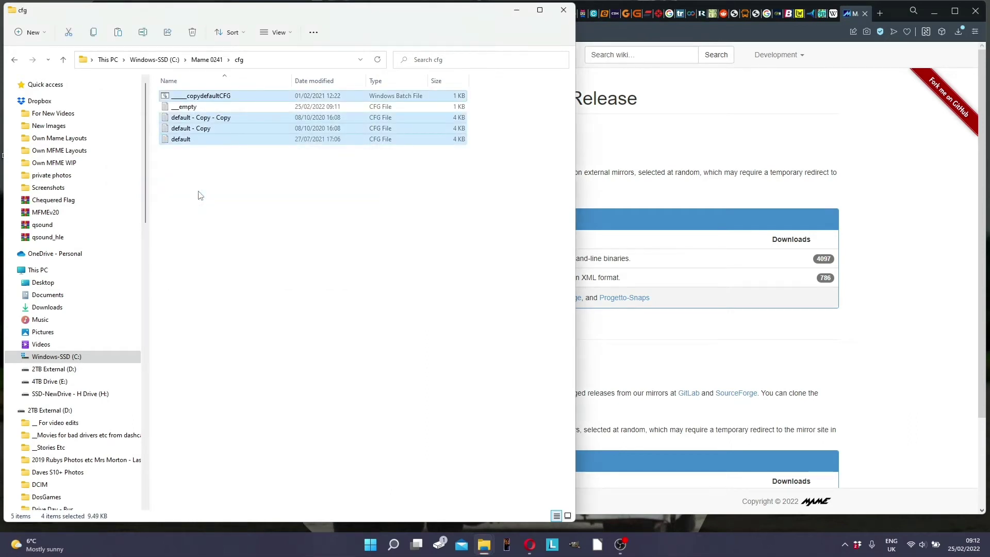
Launch mame from the Mame 0241 folder and go to Save Configuration in its Configure Options settings
{"action": "left_click", "coordinate": [209, 60]}
{"action": "left_click", "coordinate": [192, 324]}
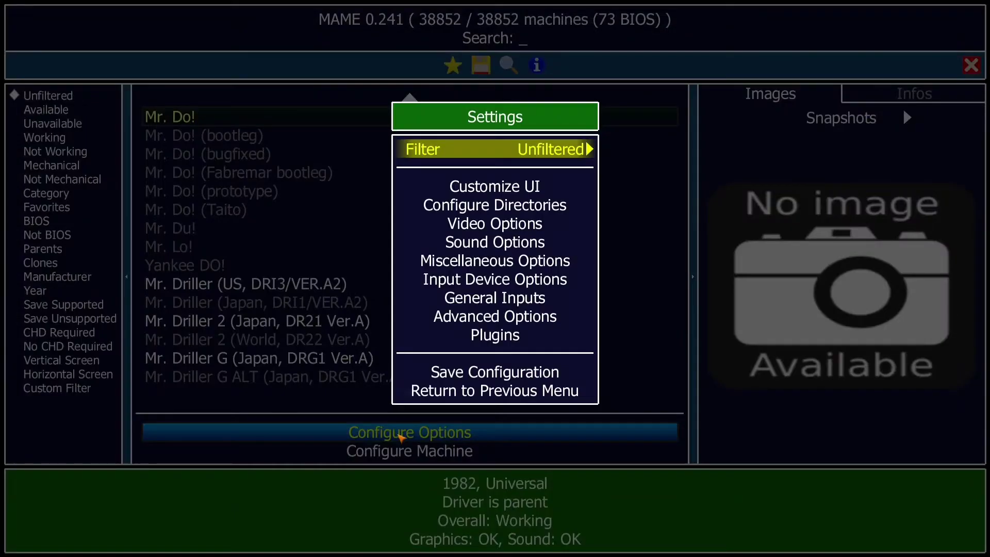
{"action": "key", "text": "Down"}
{"action": "key", "text": "Down"}
{"action": "key", "text": "Down"}
{"action": "key", "text": "Down"}
{"action": "key", "text": "Down"}
{"action": "key", "text": "Down"}
{"action": "key", "text": "Down"}
{"action": "key", "text": "Down"}
{"action": "key", "text": "Down"}
{"action": "key", "text": "Down"}
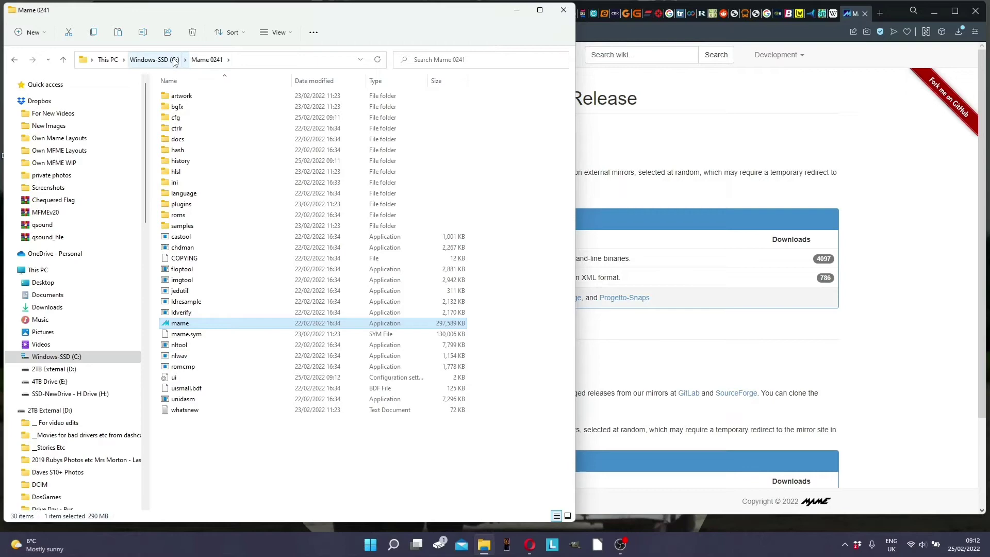
Open the text document "Mame Cfg - lines to copy and overwrite" from Mame CFG files to copy on 4TB Drive (E:)
{"action": "left_click", "coordinate": [49, 381]}
{"action": "double_click", "coordinate": [217, 404]}
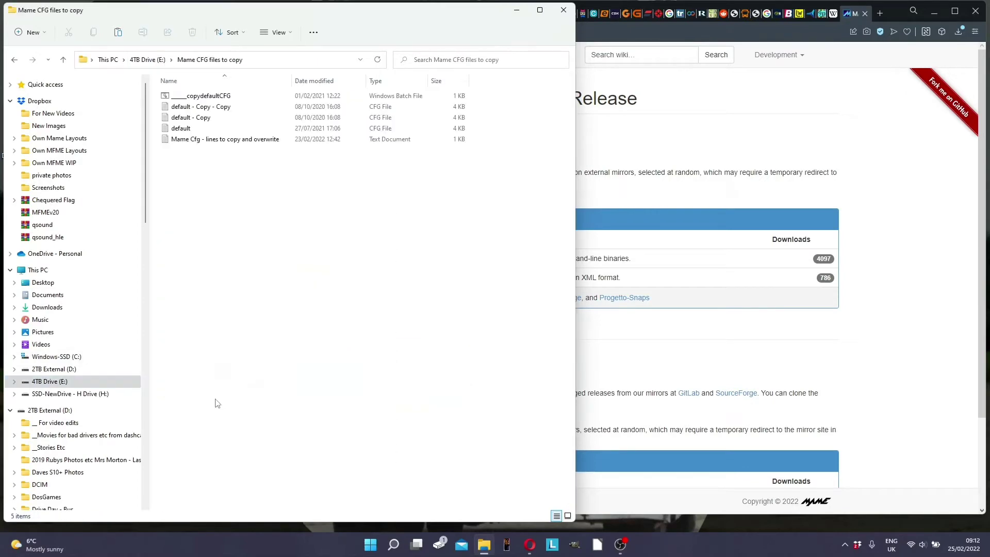
{"action": "double_click", "coordinate": [239, 144]}
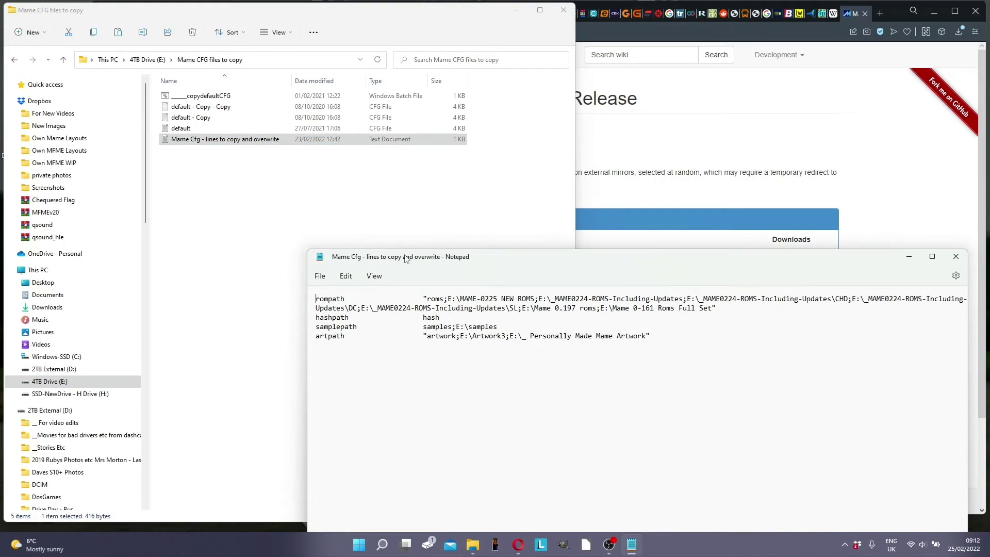
{"action": "left_click_drag", "start_coordinate": [405, 258], "coordinate": [318, 221]}
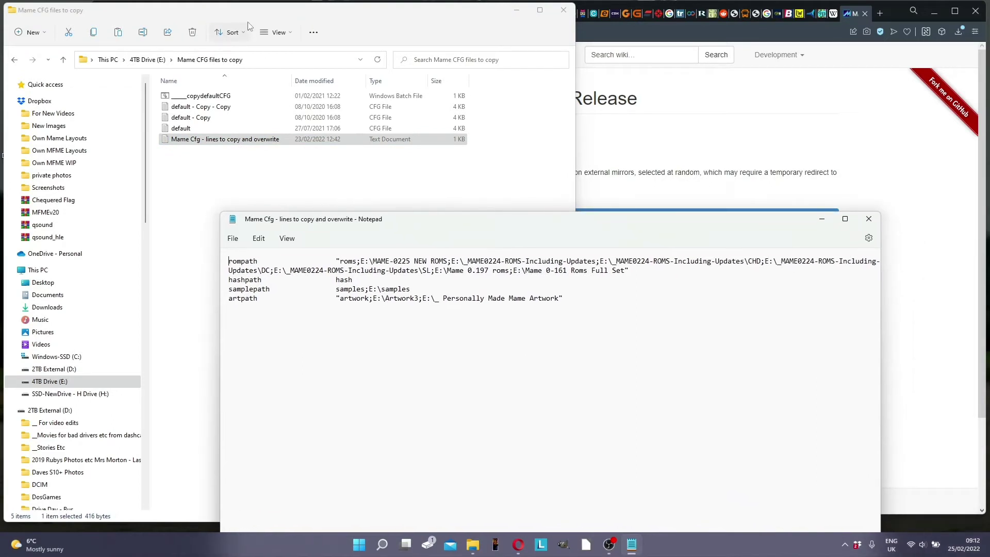
Open the mame configuration settings file from the Mame 0241 folder on drive C: in Notepad
{"action": "left_click", "coordinate": [54, 356]}
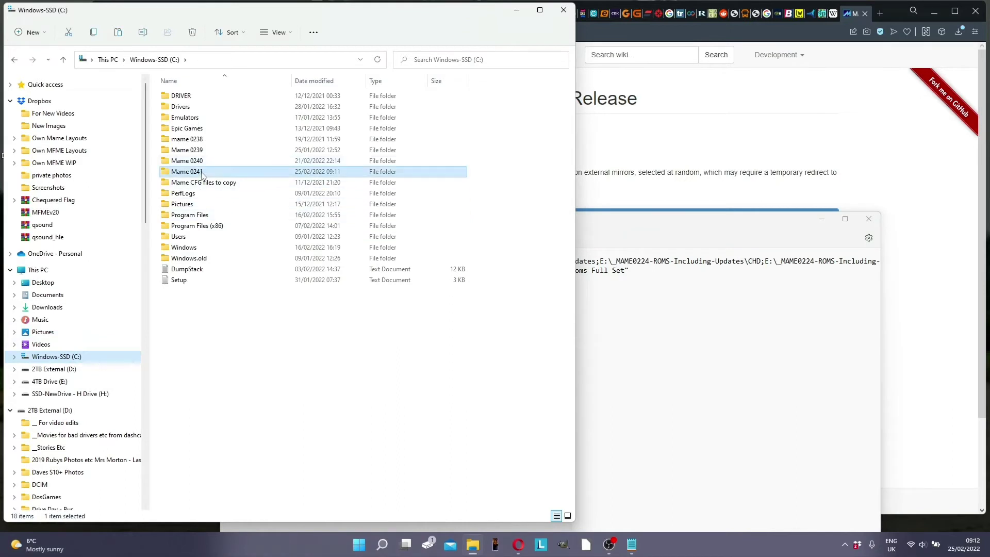
{"action": "double_click", "coordinate": [202, 172]}
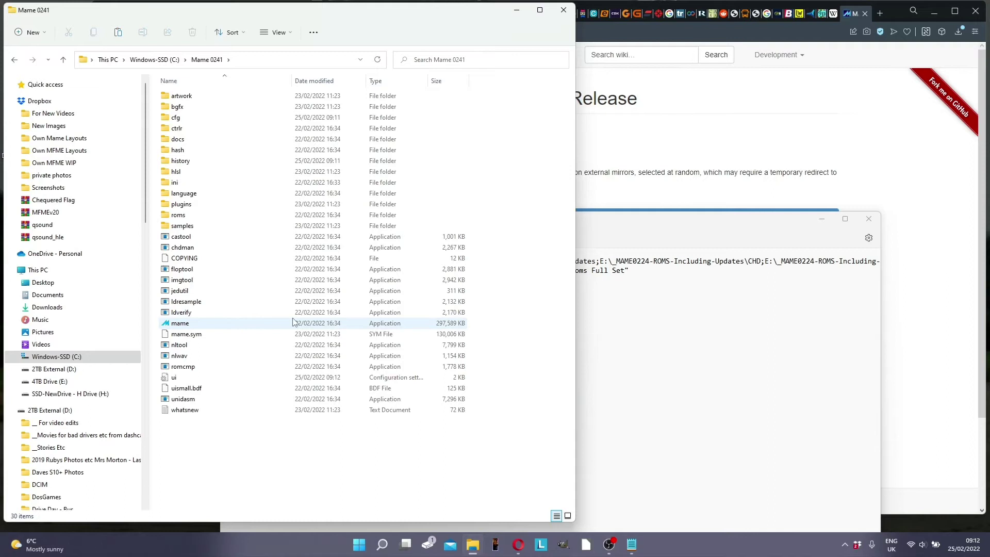
{"action": "left_click", "coordinate": [599, 318]}
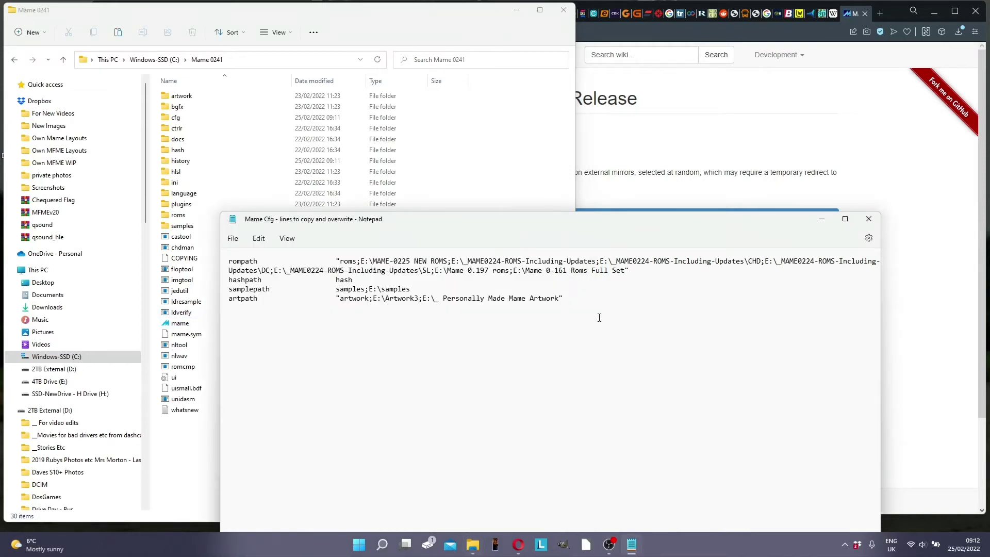
{"action": "left_click", "coordinate": [196, 457]}
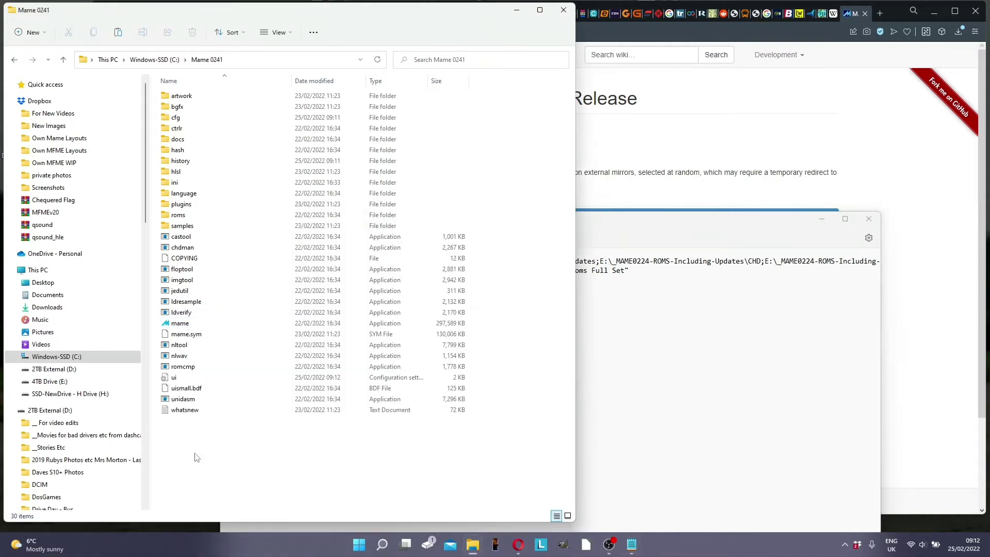
{"action": "double_click", "coordinate": [202, 336]}
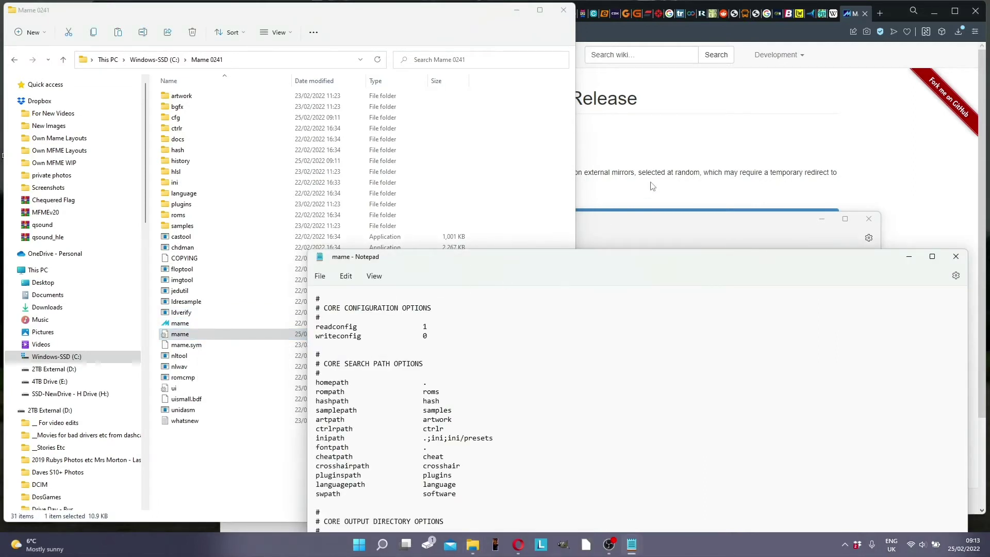
Replace the rompath, hashpath, samplepath and artpath lines in the mame configuration file with those copied from the prepared text document
{"action": "left_click", "coordinate": [645, 222]}
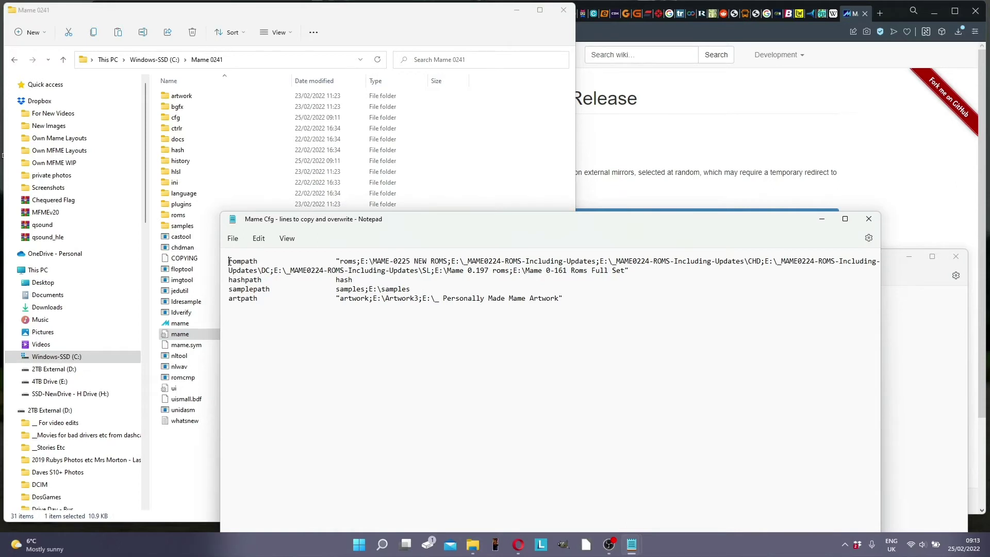
{"action": "left_click_drag", "start_coordinate": [229, 261], "coordinate": [576, 298]}
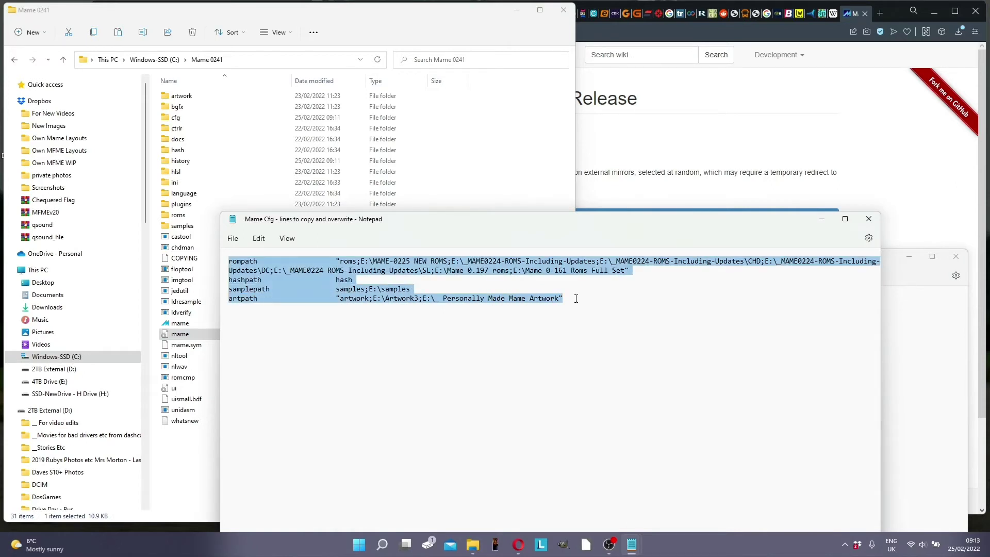
{"action": "key", "text": "ctrl+c"}
{"action": "left_click", "coordinate": [905, 278]}
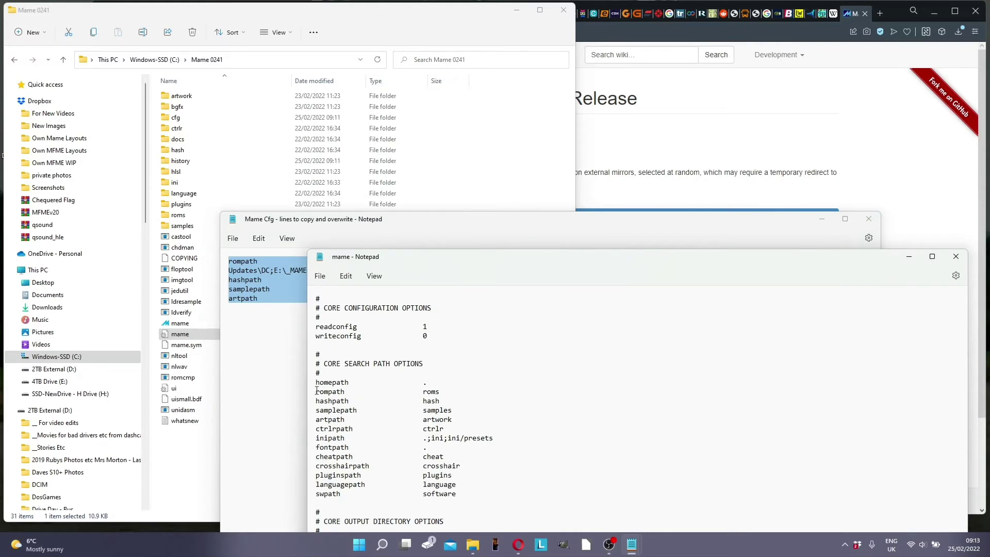
{"action": "left_click_drag", "start_coordinate": [316, 392], "coordinate": [332, 407]}
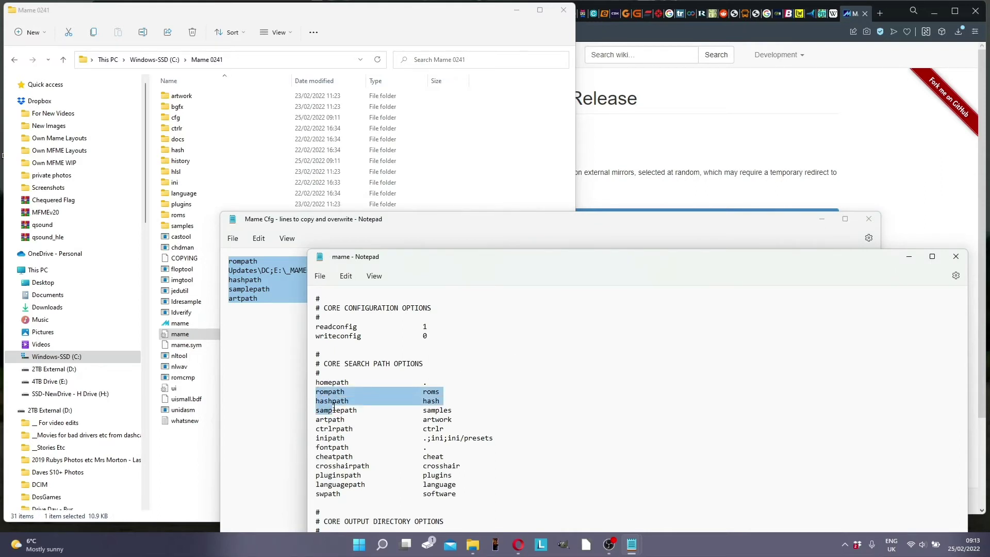
{"action": "left_click_drag", "start_coordinate": [333, 407], "coordinate": [472, 417]}
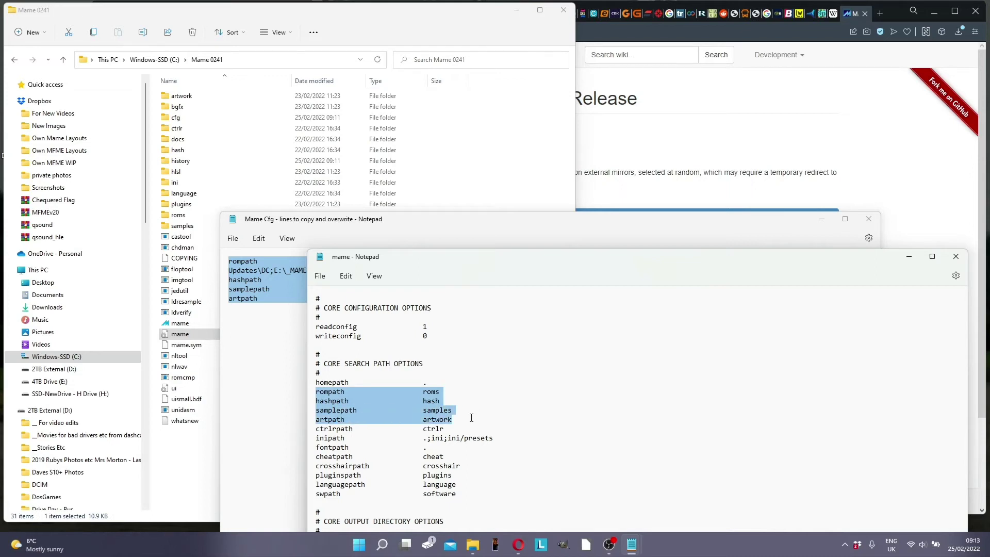
{"action": "key", "text": "ctrl+v"}
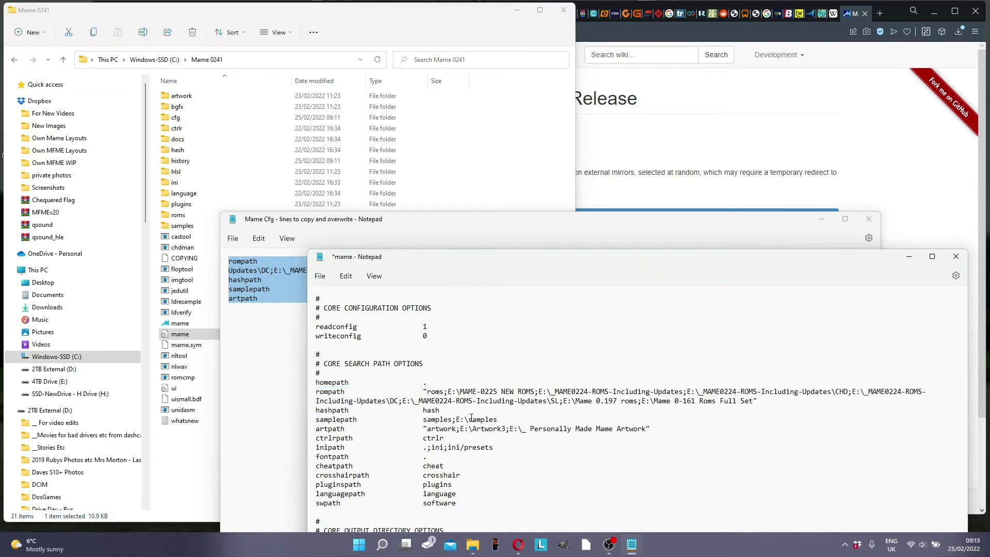
Save the edited mame configuration file and close both Notepad documents
{"action": "key", "text": "ctrl+s"}
{"action": "left_click", "coordinate": [320, 276]}
{"action": "left_click", "coordinate": [332, 344]}
{"action": "left_click", "coordinate": [953, 257]}
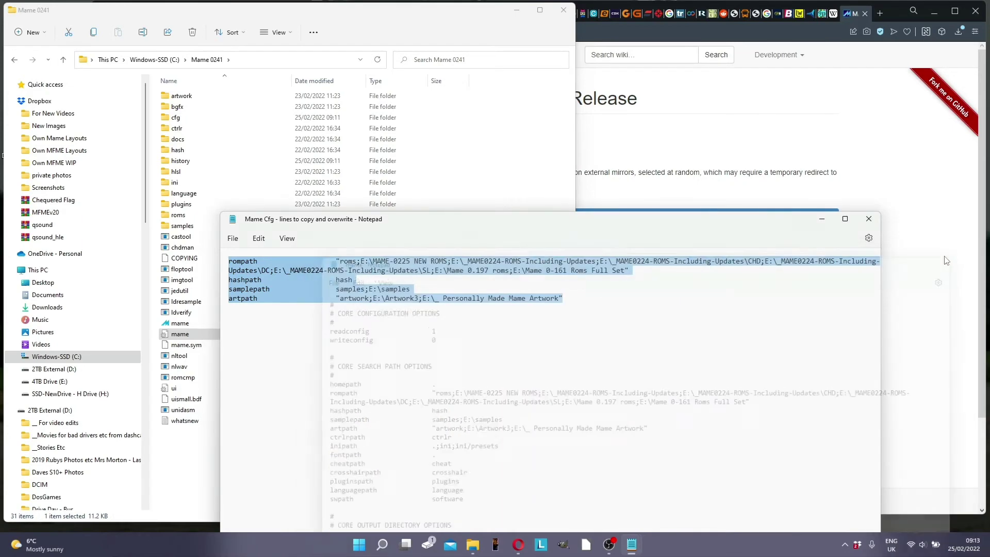
{"action": "left_click", "coordinate": [869, 218]}
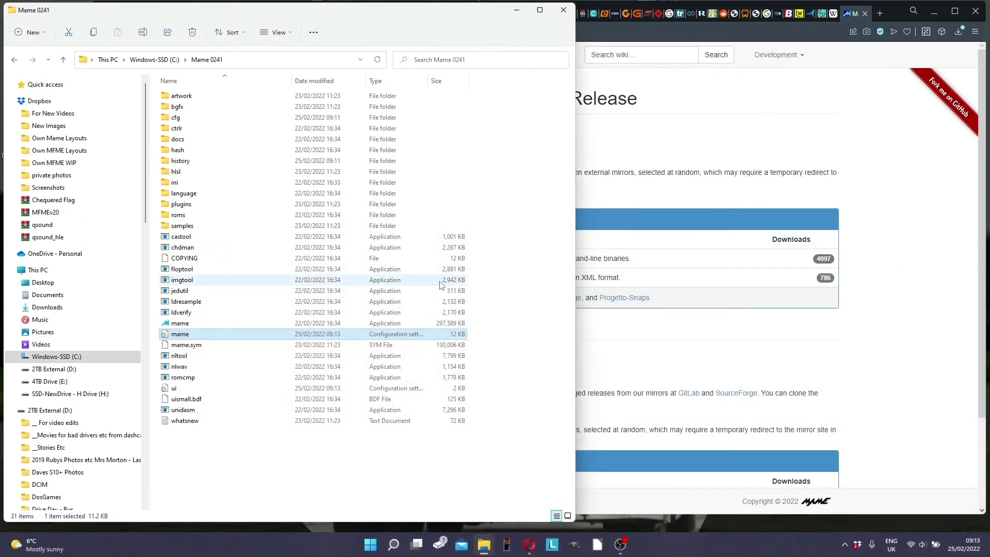
Launch the mame application from the Mame 0241 folder and open the Video Options in its general settings
{"action": "left_click", "coordinate": [248, 325]}
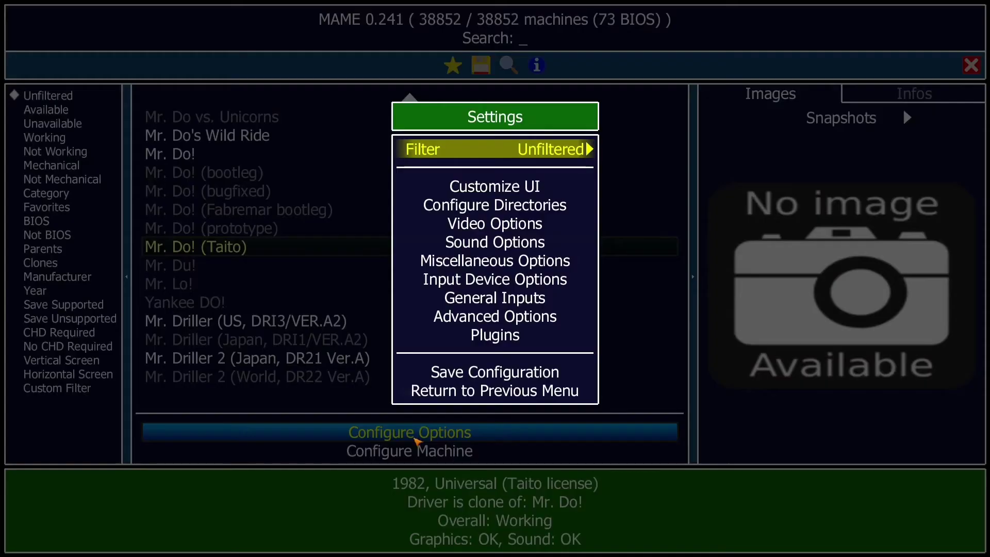
{"action": "key", "text": "Down"}
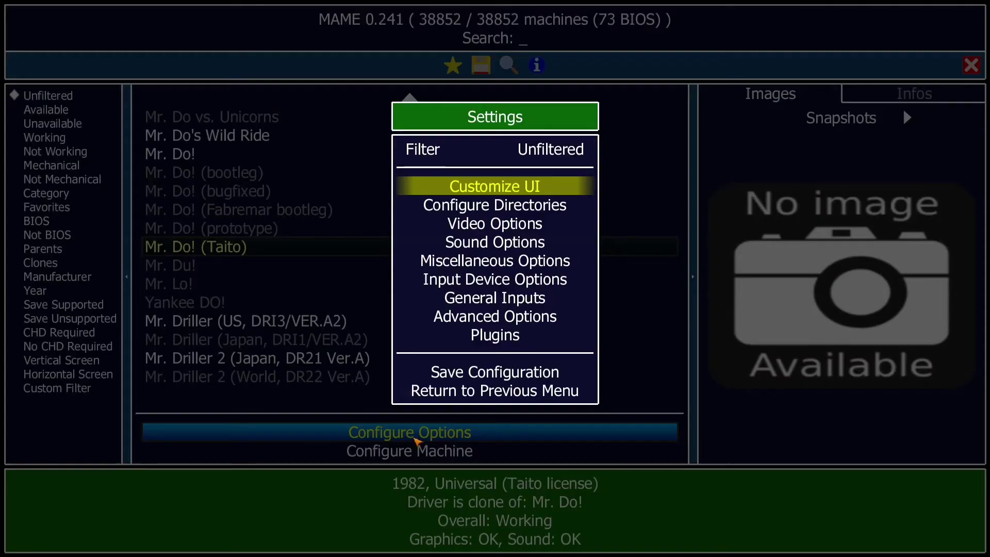
{"action": "key", "text": "Down"}
{"action": "key", "text": "Down"}
{"action": "key", "text": "Return"}
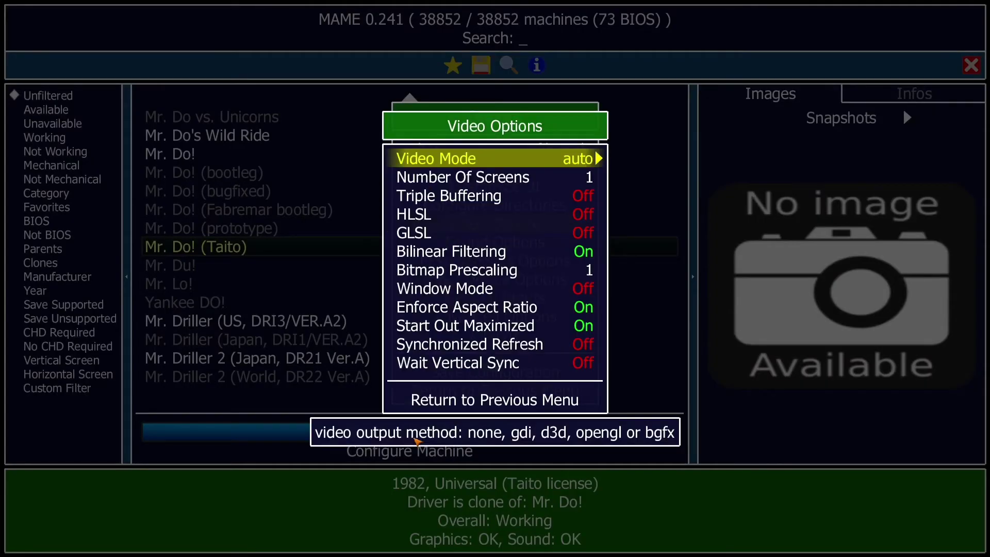
Turn on Triple Buffering and HLSL in the video options
{"action": "key", "text": "Down"}
{"action": "key", "text": "Down"}
{"action": "key", "text": "Right"}
{"action": "key", "text": "Down"}
{"action": "key", "text": "Right"}
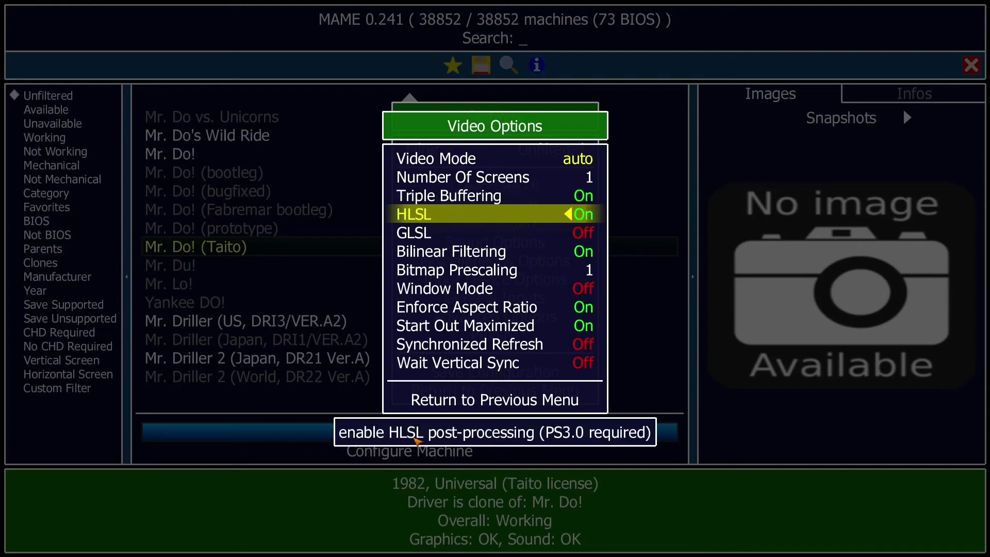
Turn on Wait Vertical Sync in the video options and return to the general settings
{"action": "key", "text": "Down"}
{"action": "key", "text": "Down"}
{"action": "key", "text": "Down"}
{"action": "key", "text": "Down"}
{"action": "key", "text": "Down"}
{"action": "key", "text": "Down"}
{"action": "key", "text": "Down"}
{"action": "key", "text": "Down"}
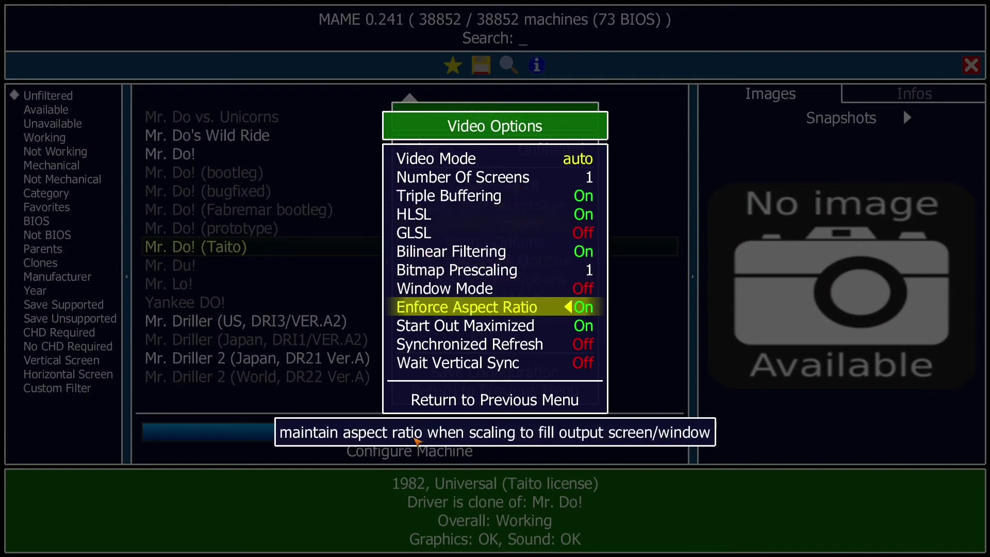
{"action": "key", "text": "Right"}
{"action": "key", "text": "Down"}
{"action": "key", "text": "Return"}
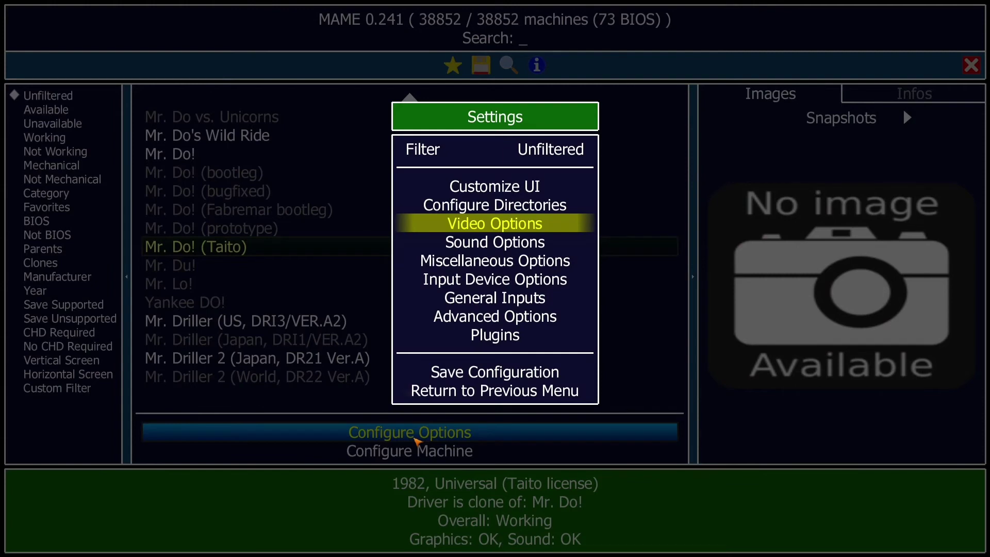
Save the changed settings to the MAME configuration
{"action": "key", "text": "Down"}
{"action": "key", "text": "Down"}
{"action": "key", "text": "Down"}
{"action": "key", "text": "Down"}
{"action": "key", "text": "Down"}
{"action": "key", "text": "Down"}
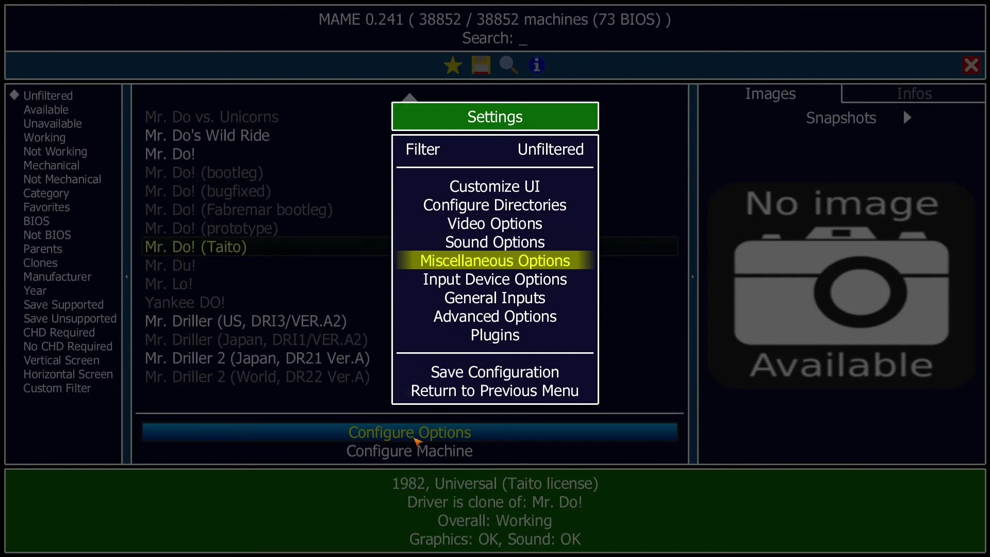
{"action": "key", "text": "Down"}
{"action": "key", "text": "Return"}
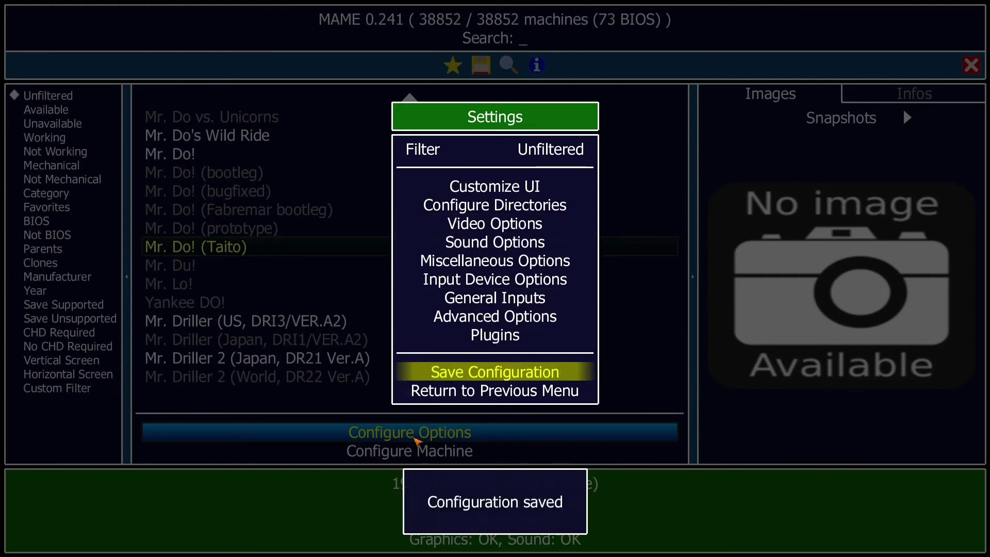